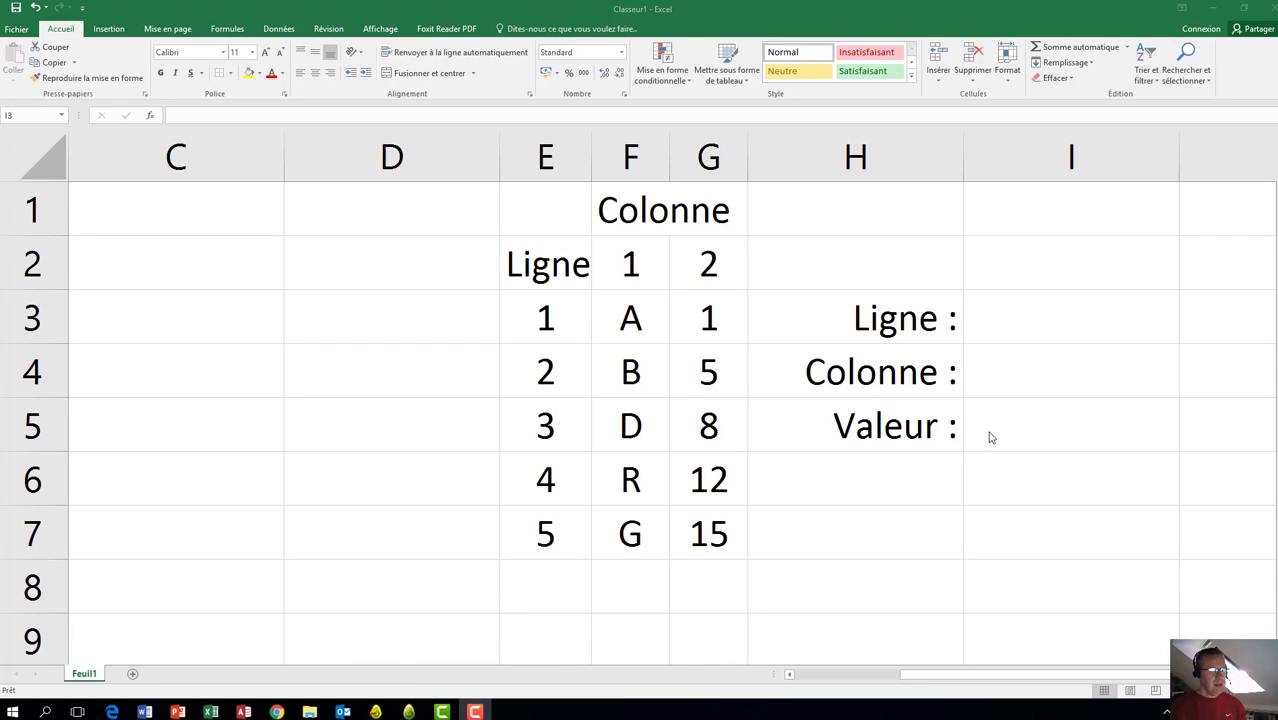
Step: Enter row number 5 in cell I3
{"action": "left_click", "coordinate": [991, 330]}
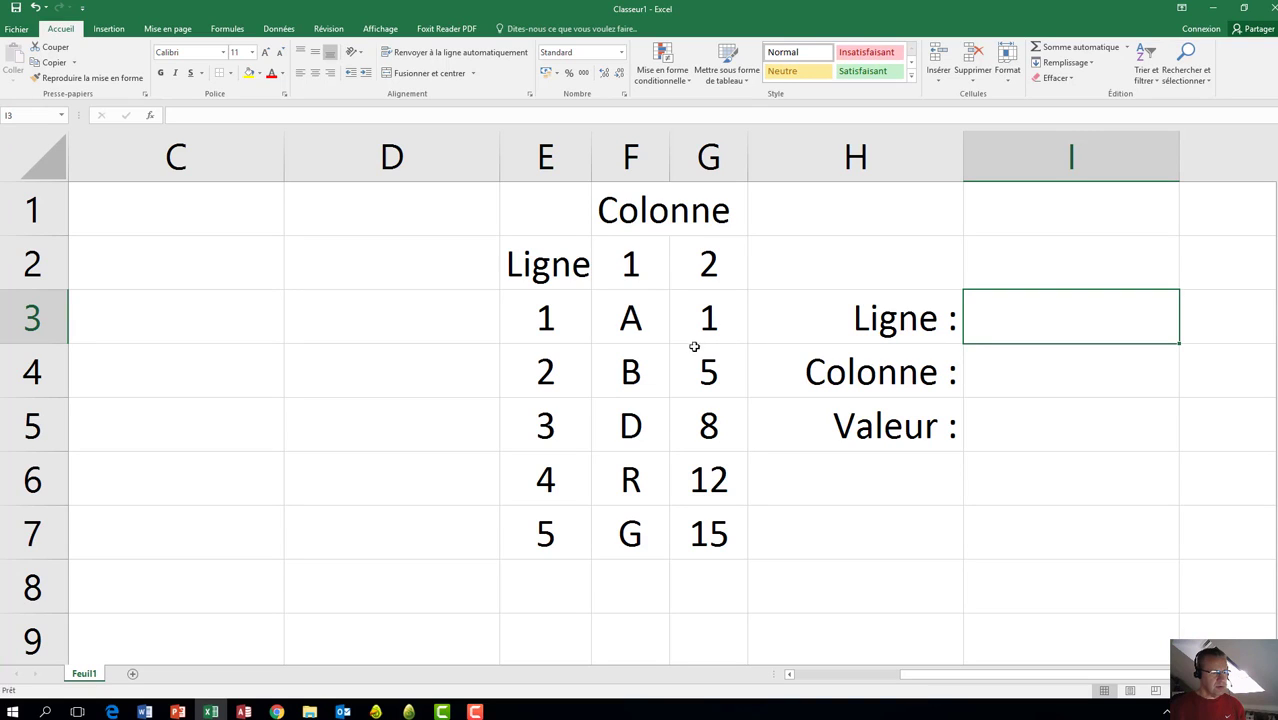
{"action": "left_click_drag", "start_coordinate": [645, 318], "coordinate": [640, 540]}
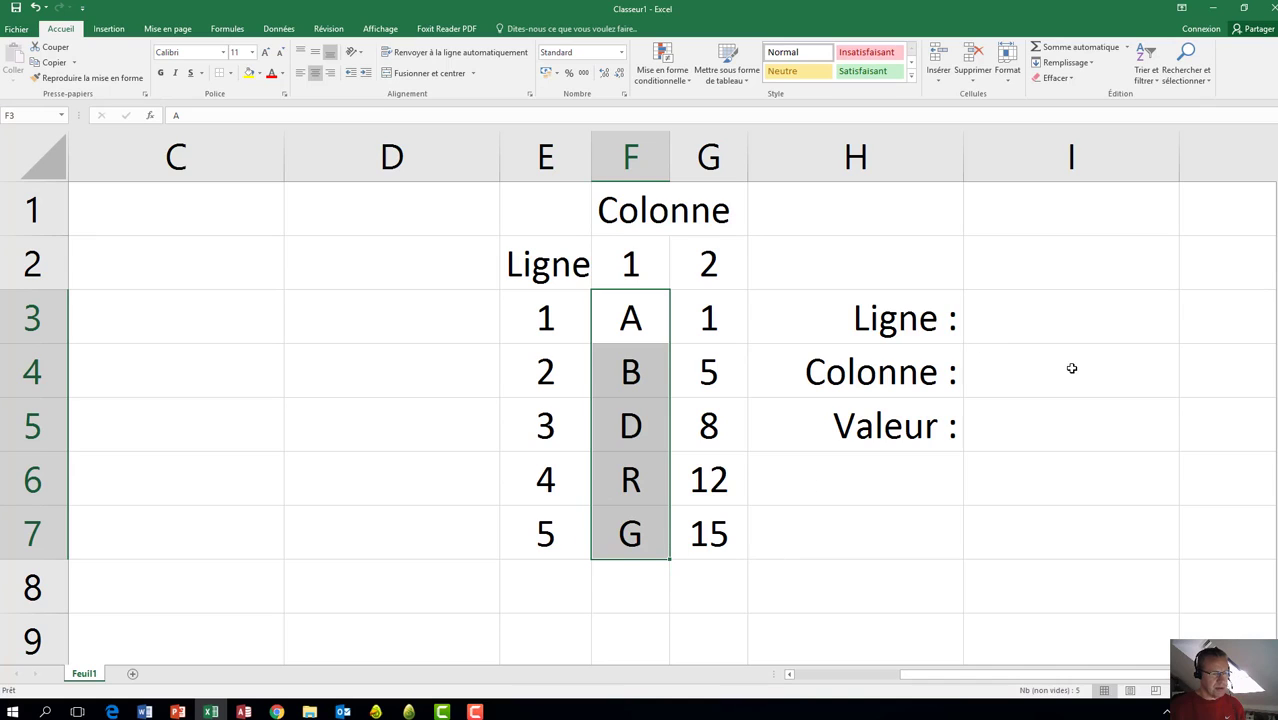
{"action": "left_click", "coordinate": [1040, 327]}
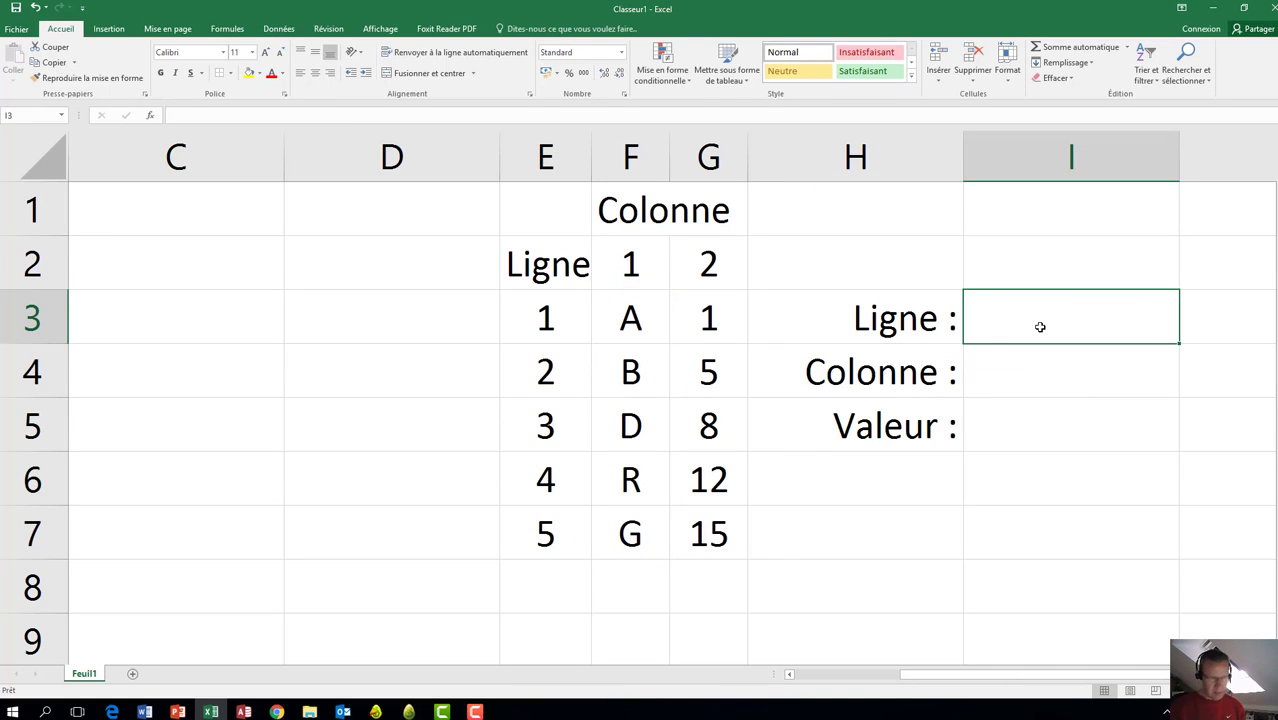
{"action": "type", "text": "5"}
{"action": "key", "text": "Return"}
{"action": "key", "text": "Return"}
{"action": "key", "text": "Return"}
Step: Enter =INDEX(F3:F7;I3) in I5 so it returns G
{"action": "key", "text": "Up"}
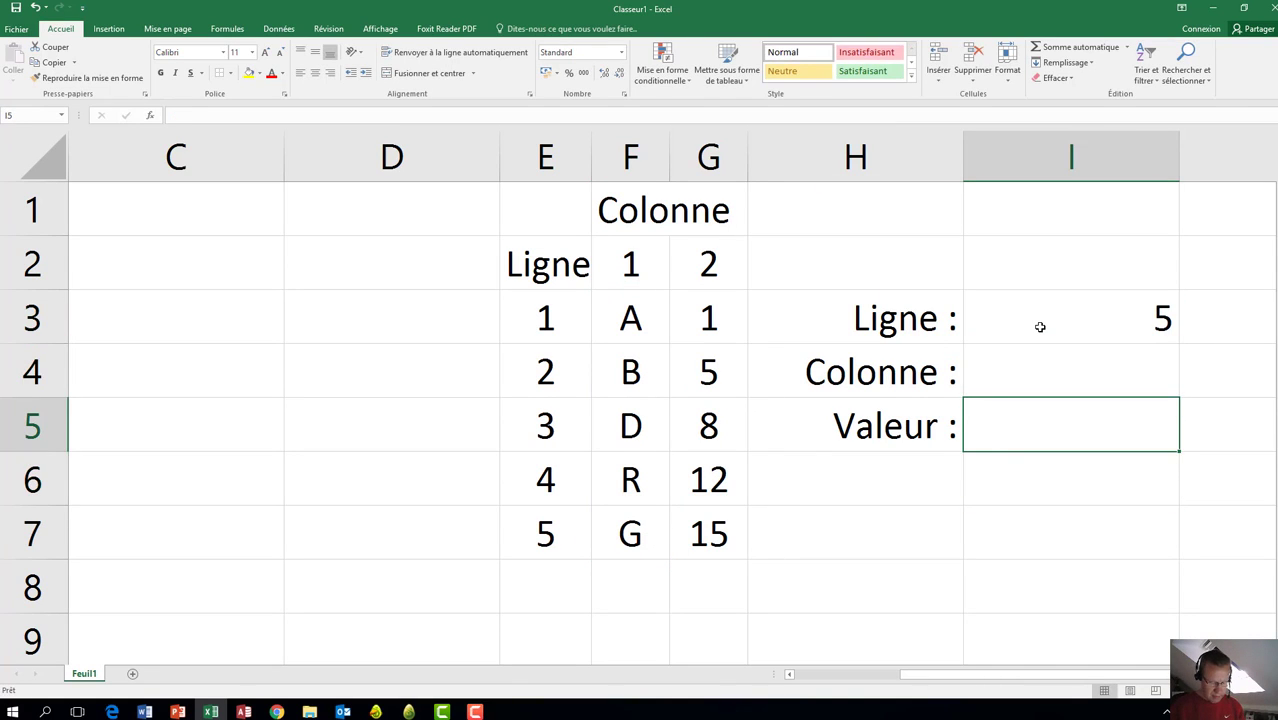
{"action": "type", "text": "=index("}
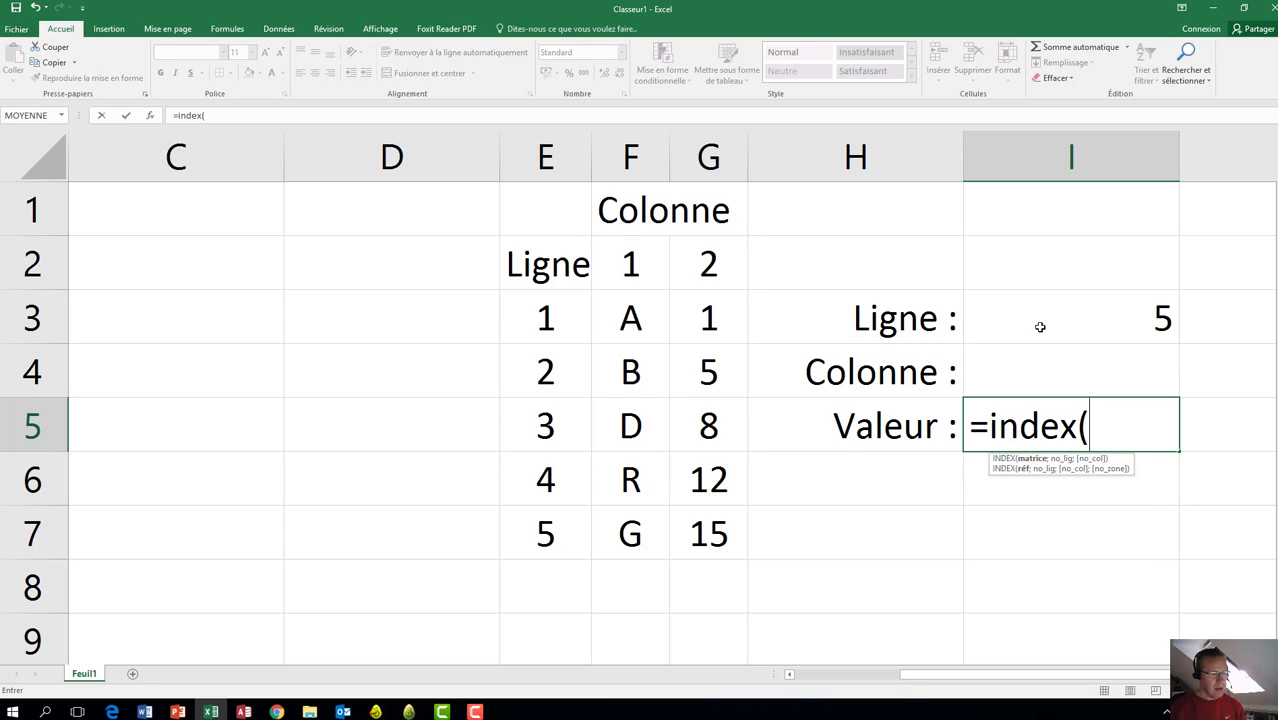
{"action": "left_click_drag", "start_coordinate": [645, 320], "coordinate": [633, 529]}
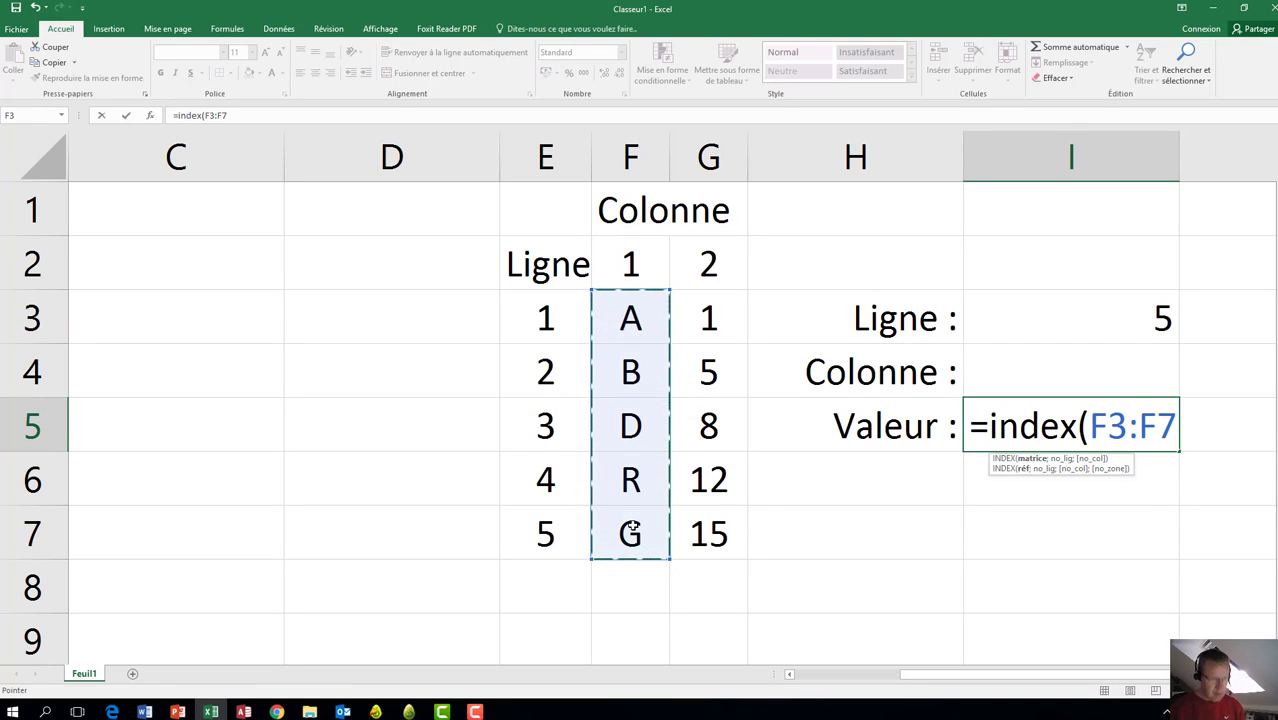
{"action": "type", "text": ";"}
{"action": "left_click", "coordinate": [1056, 331]}
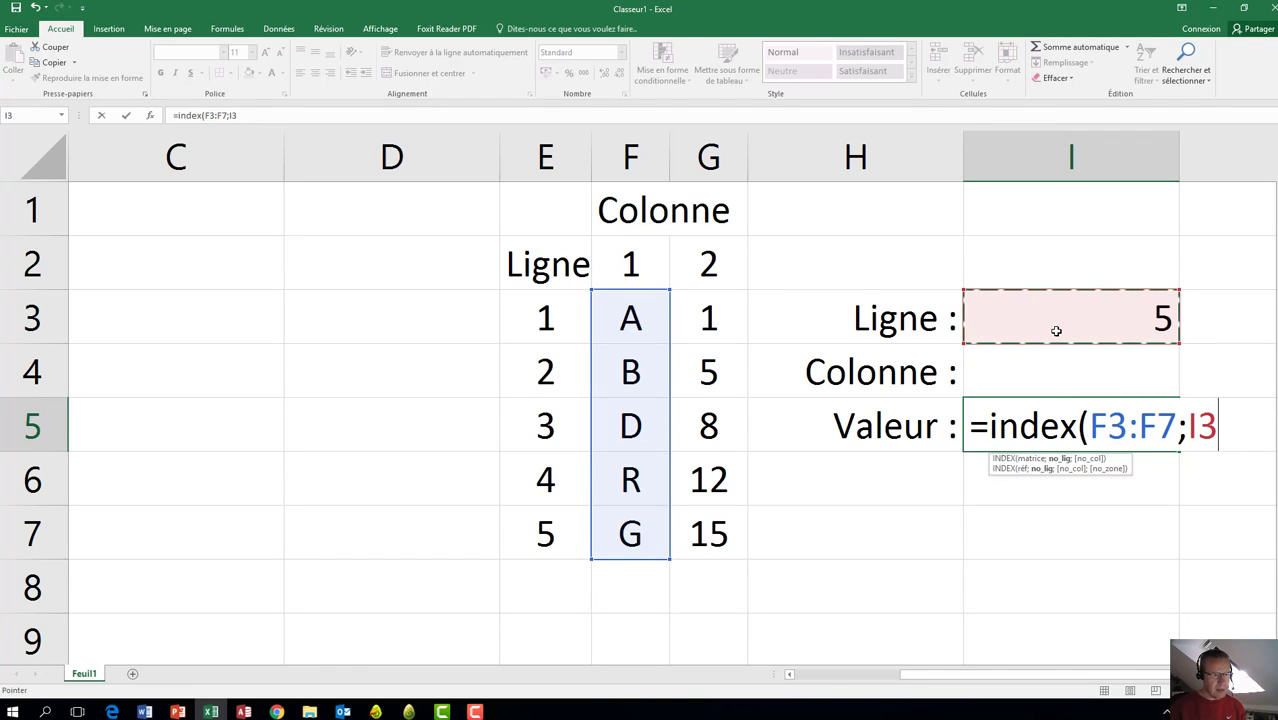
{"action": "type", "text": ")"}
{"action": "key", "text": "Return"}
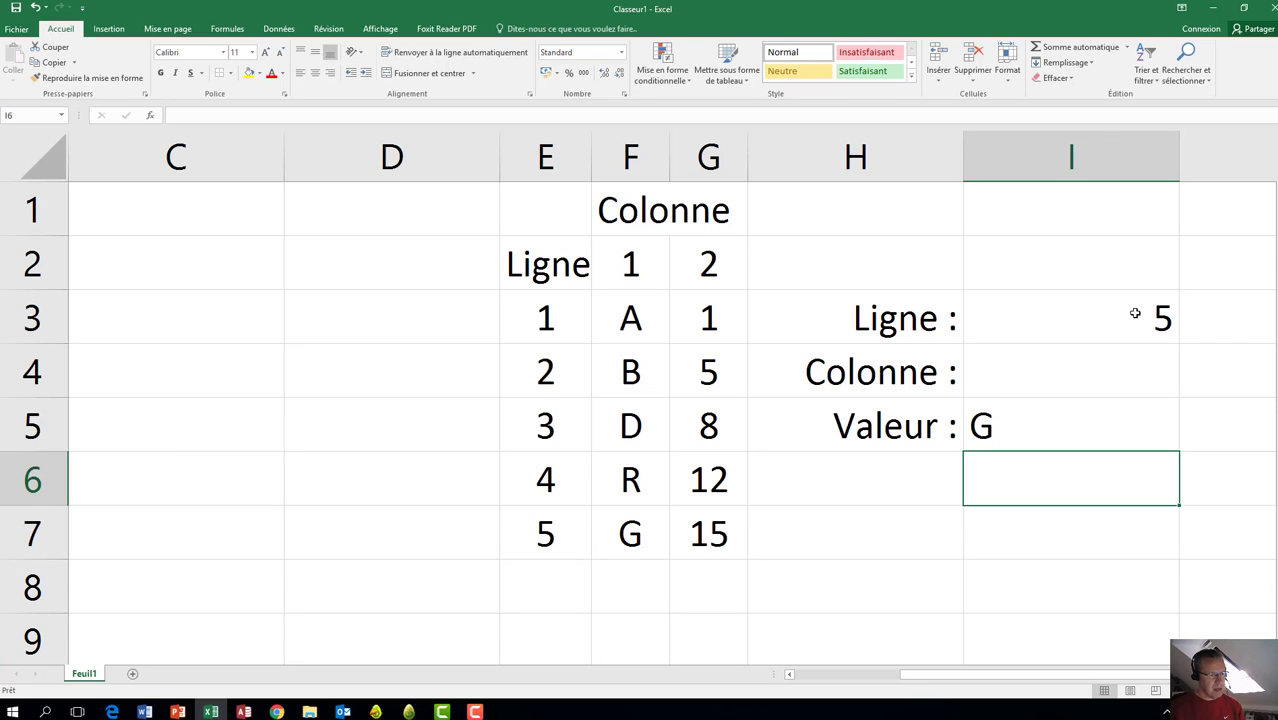
Step: Change the I5 formula's range end from F7 to G7, giving =INDEX(F3:G7;I3), and reopen it for editing
{"action": "left_click", "coordinate": [1048, 425]}
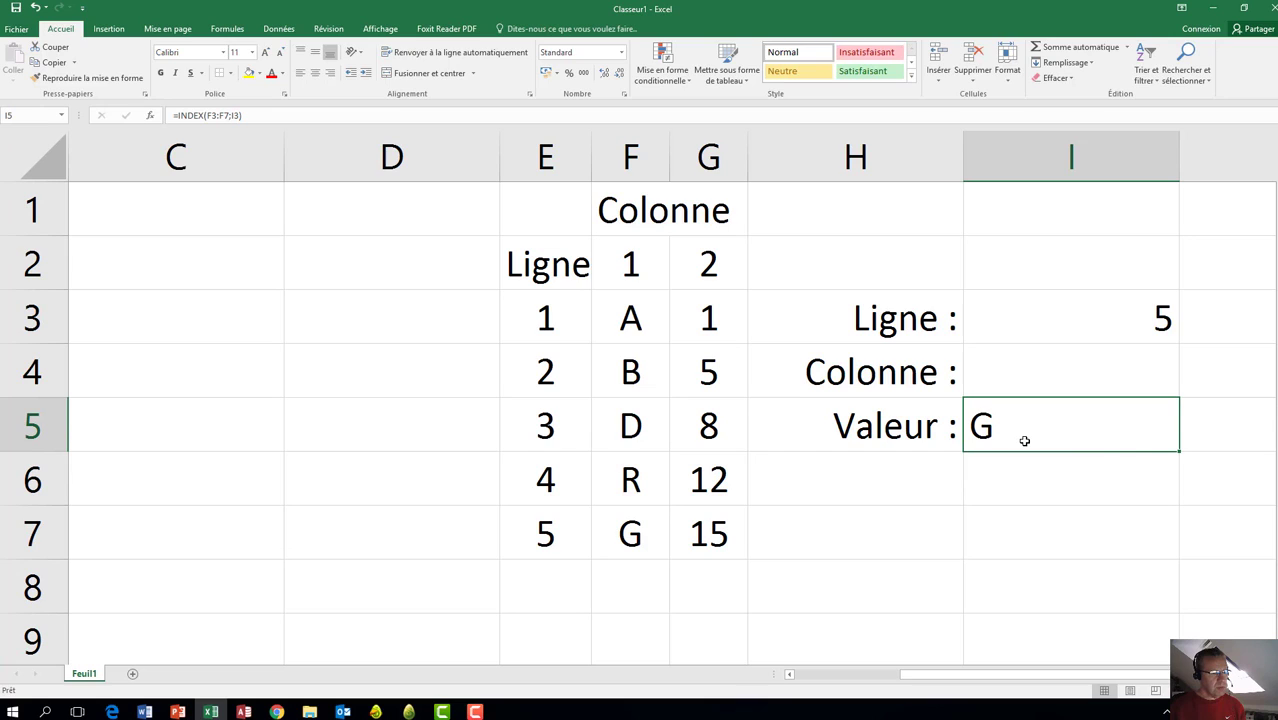
{"action": "double_click", "coordinate": [1024, 440]}
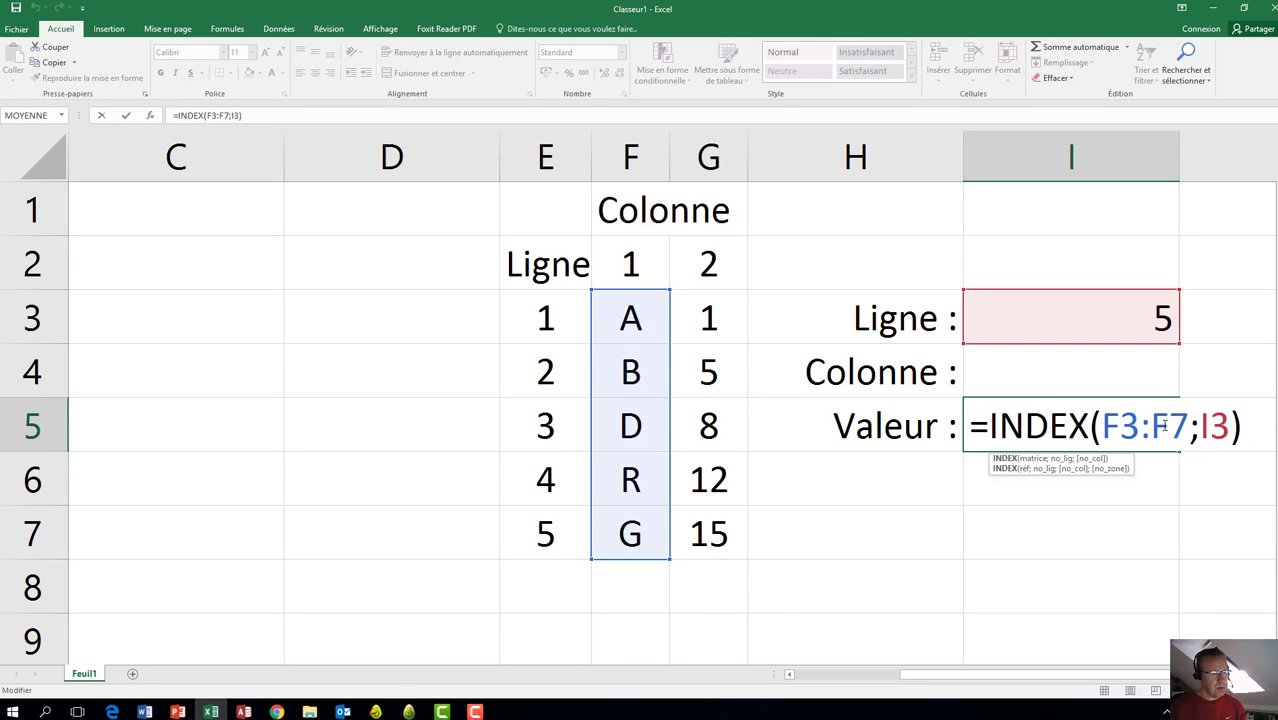
{"action": "left_click", "coordinate": [1166, 426]}
{"action": "key", "text": "BackSpace"}
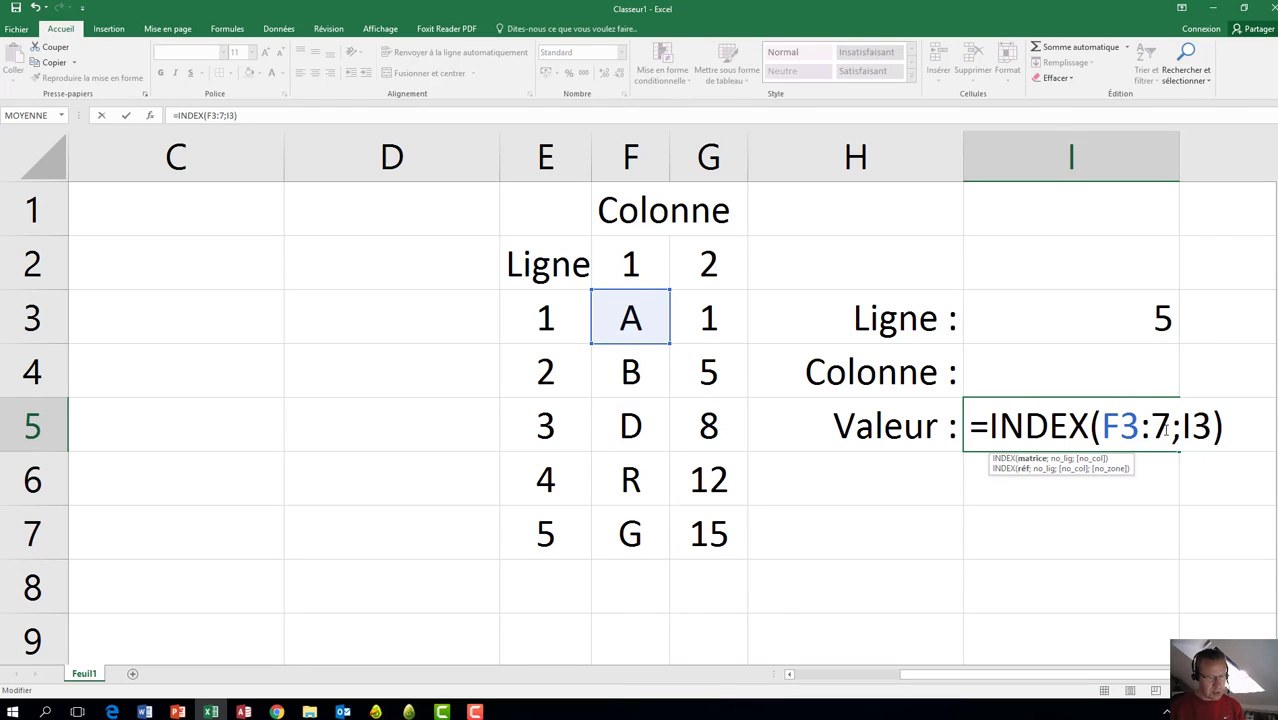
{"action": "type", "text": "G"}
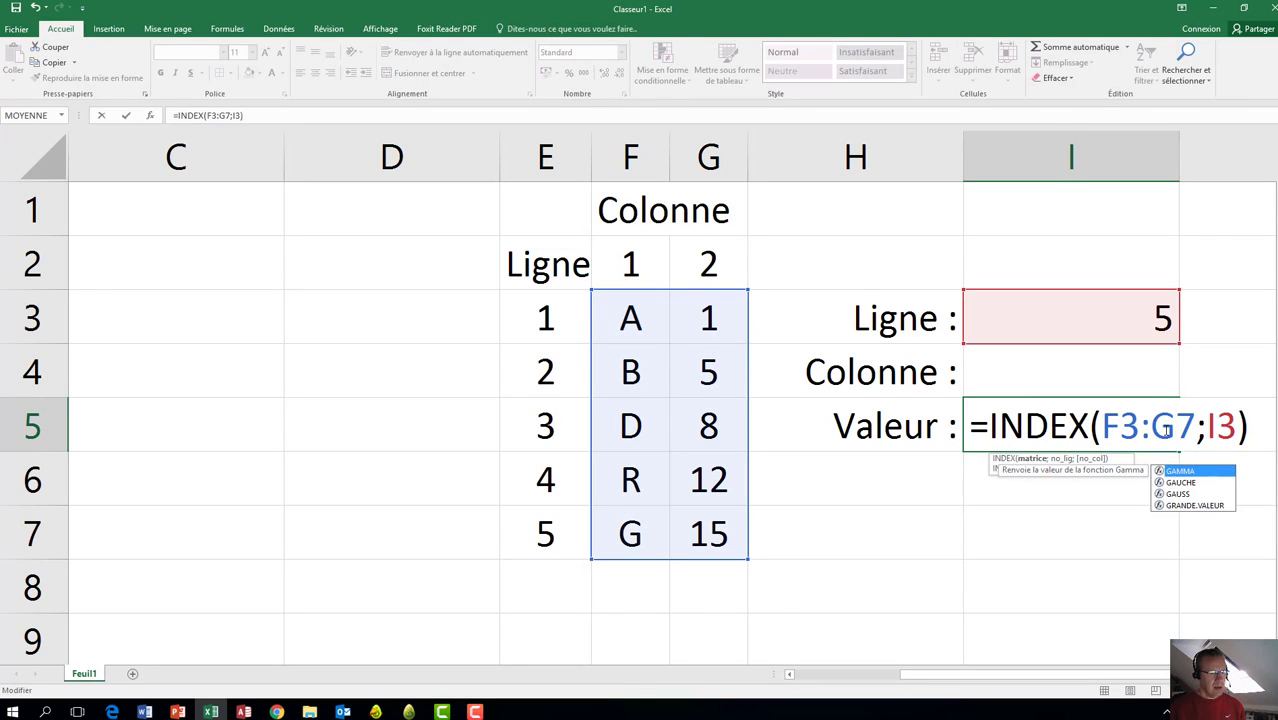
{"action": "key", "text": "Return"}
{"action": "left_click", "coordinate": [1087, 425]}
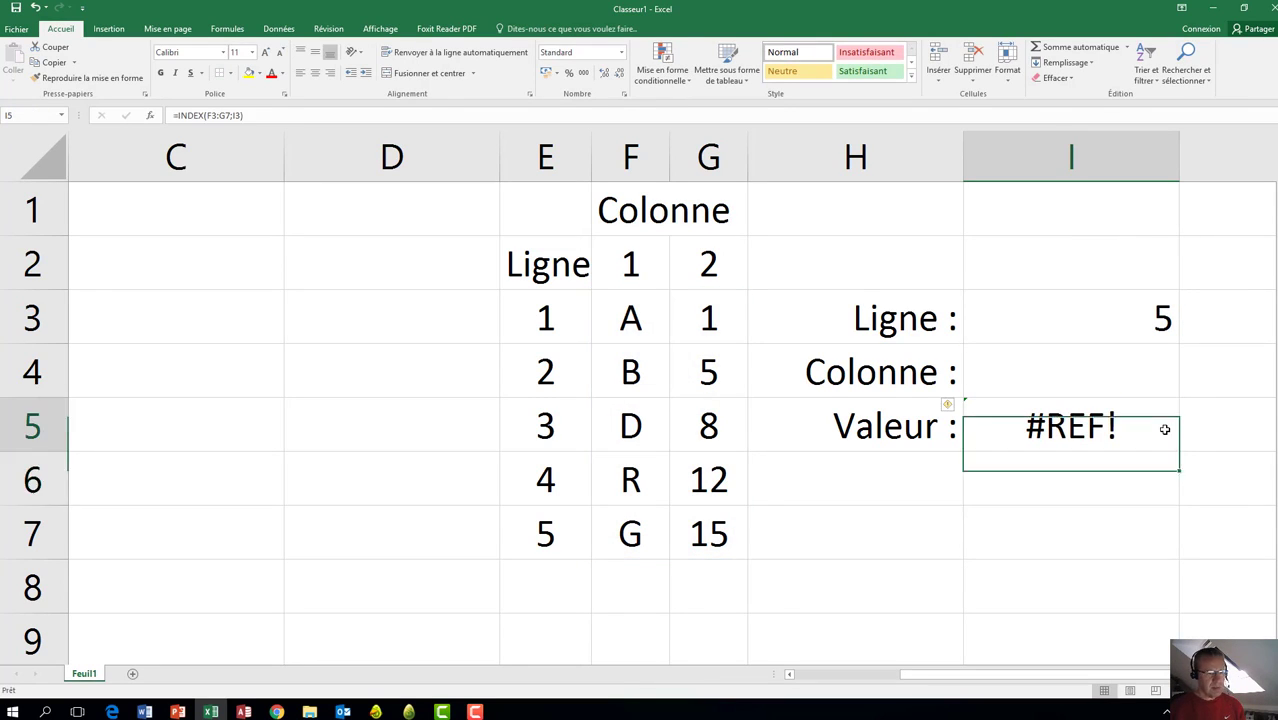
{"action": "double_click", "coordinate": [1125, 426]}
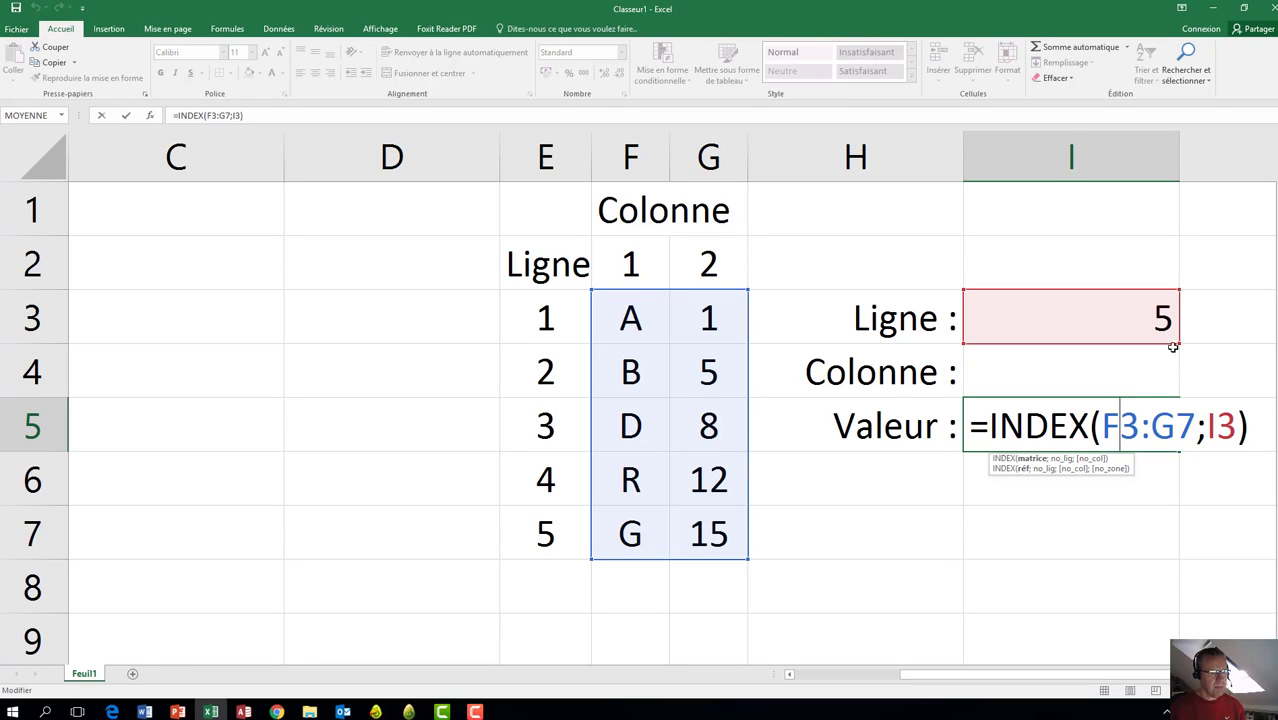
Step: Add I4 as the column-number argument to the INDEX formula in I5
{"action": "left_click", "coordinate": [1237, 435]}
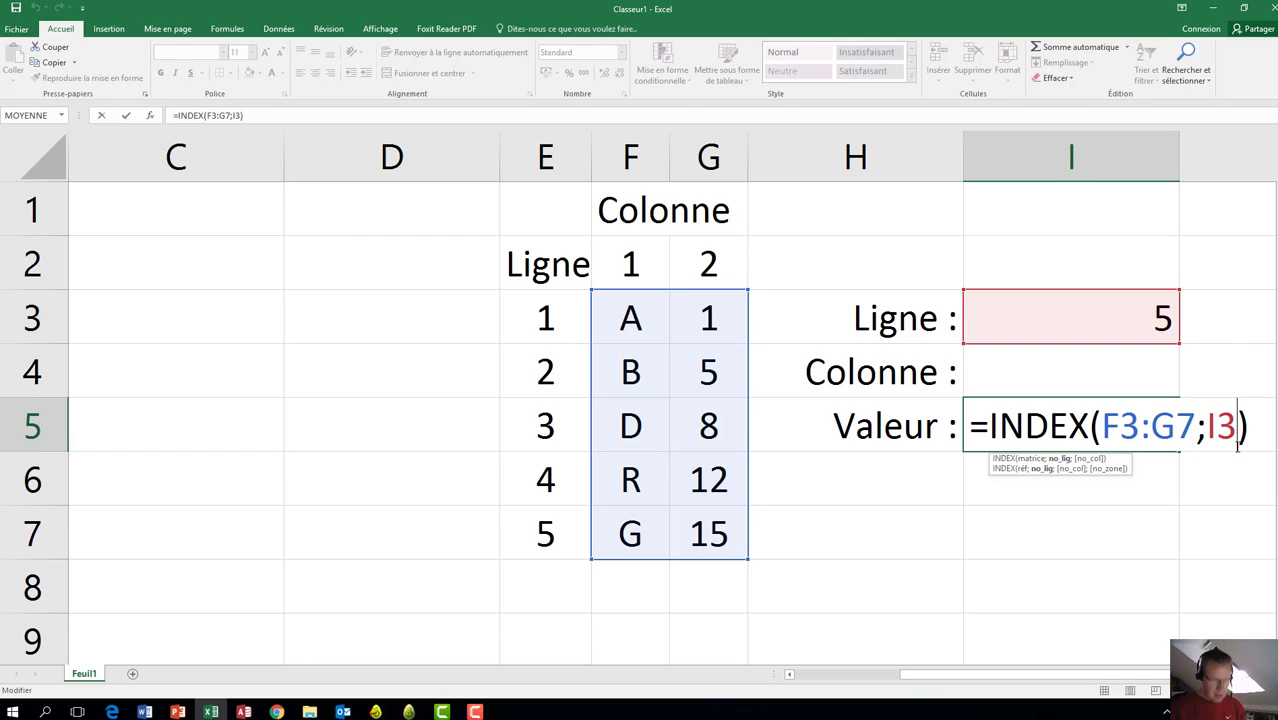
{"action": "type", "text": ";"}
{"action": "left_click", "coordinate": [1120, 370]}
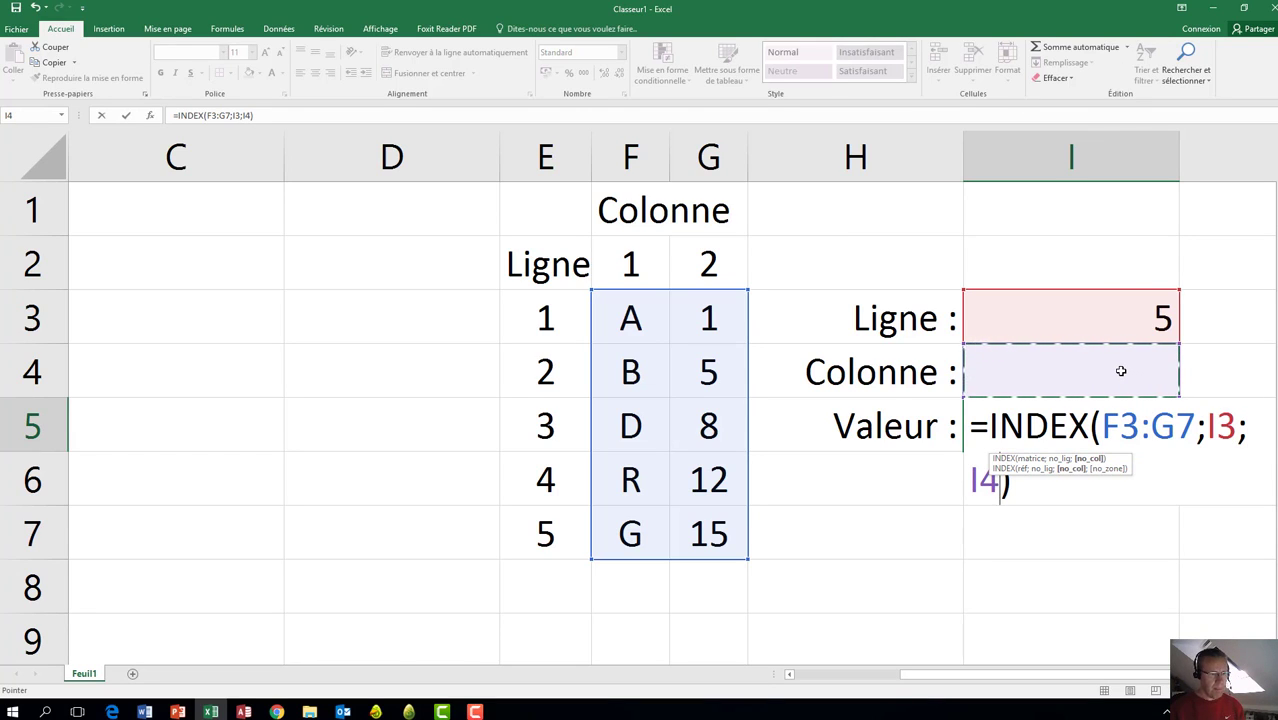
{"action": "key", "text": "Return"}
Step: Try to put column number 2 in I4, which accidentally inserts I42 into the I5 formula
{"action": "double_click", "coordinate": [1100, 425]}
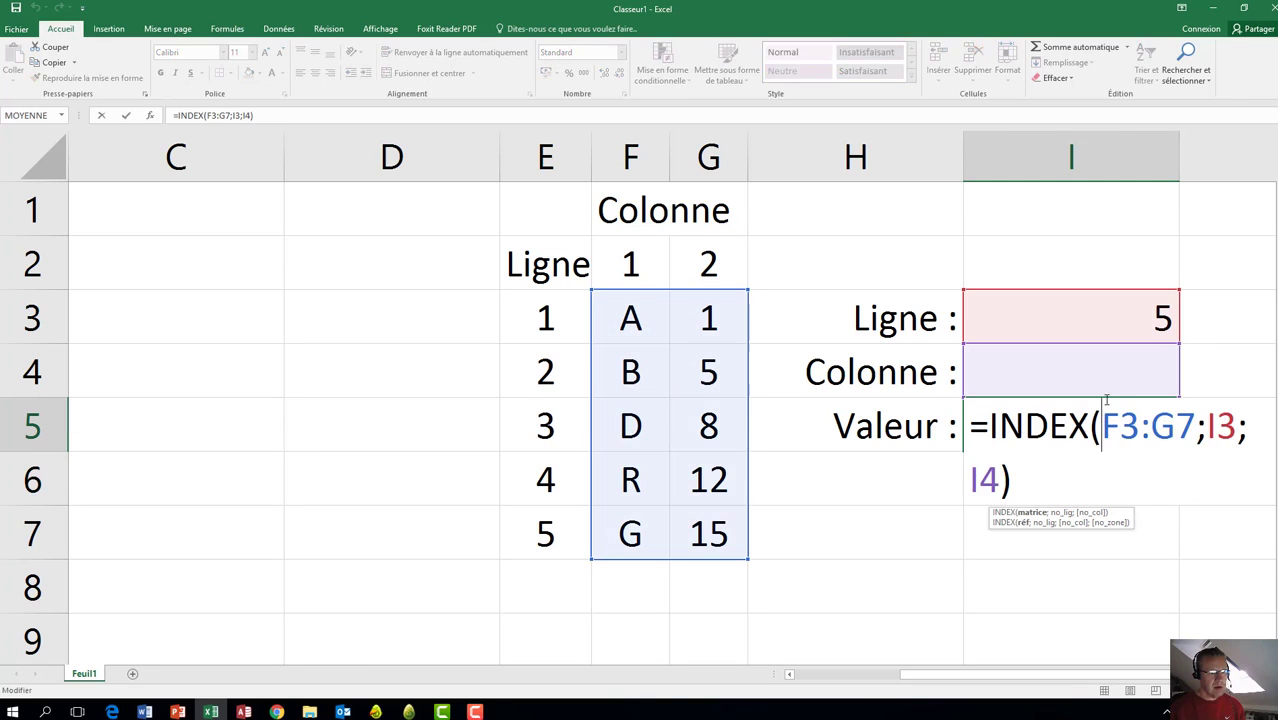
{"action": "left_click", "coordinate": [1110, 373]}
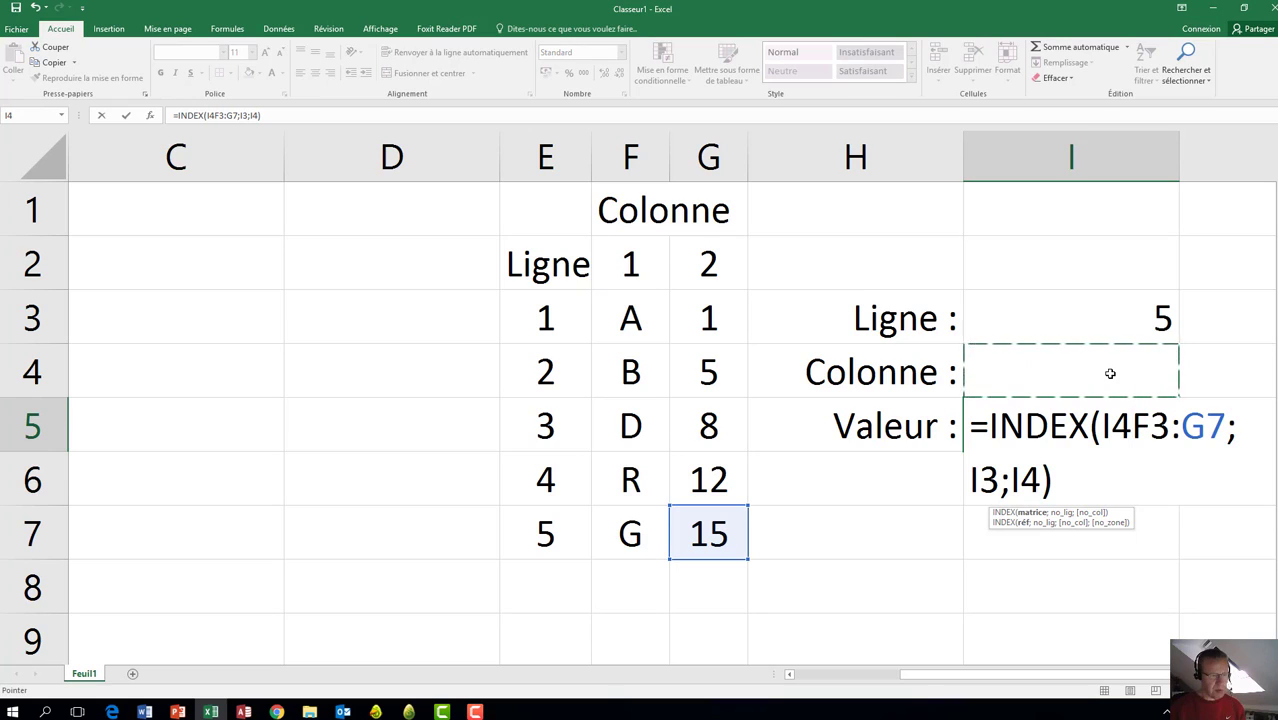
{"action": "type", "text": "2"}
{"action": "key", "text": "Return"}
{"action": "left_click", "coordinate": [1110, 373]}
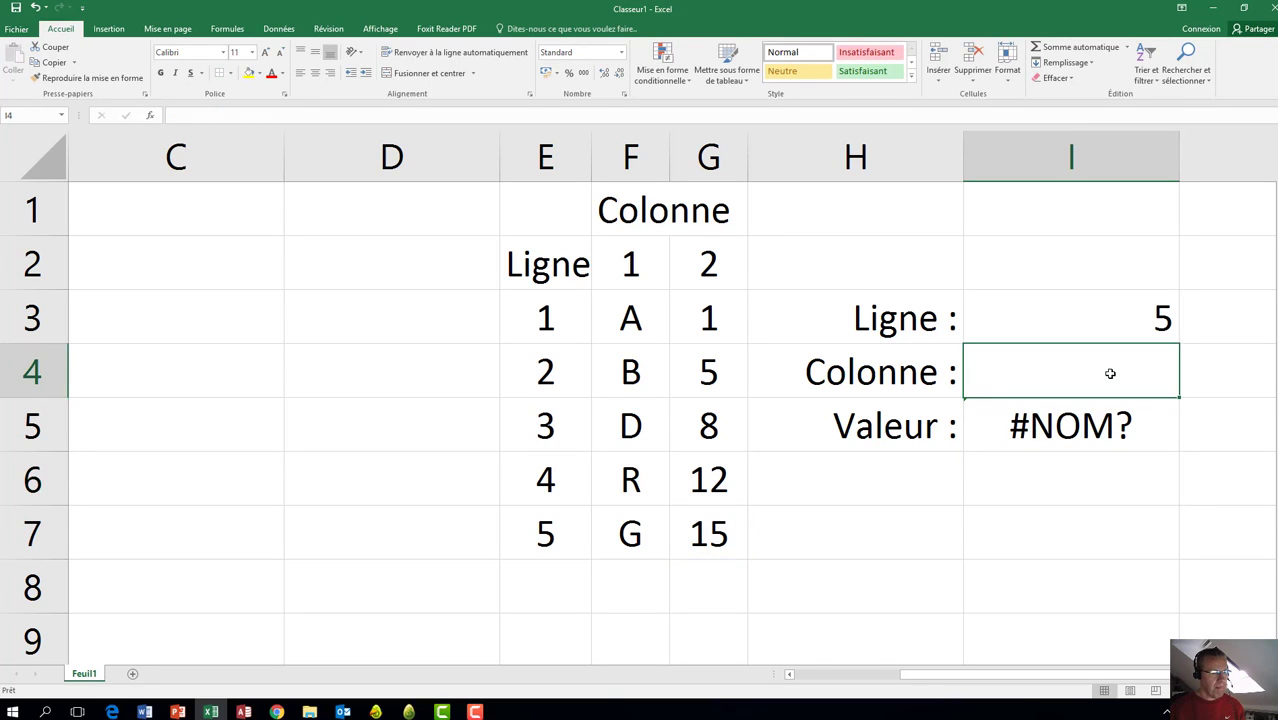
{"action": "left_click", "coordinate": [1098, 430]}
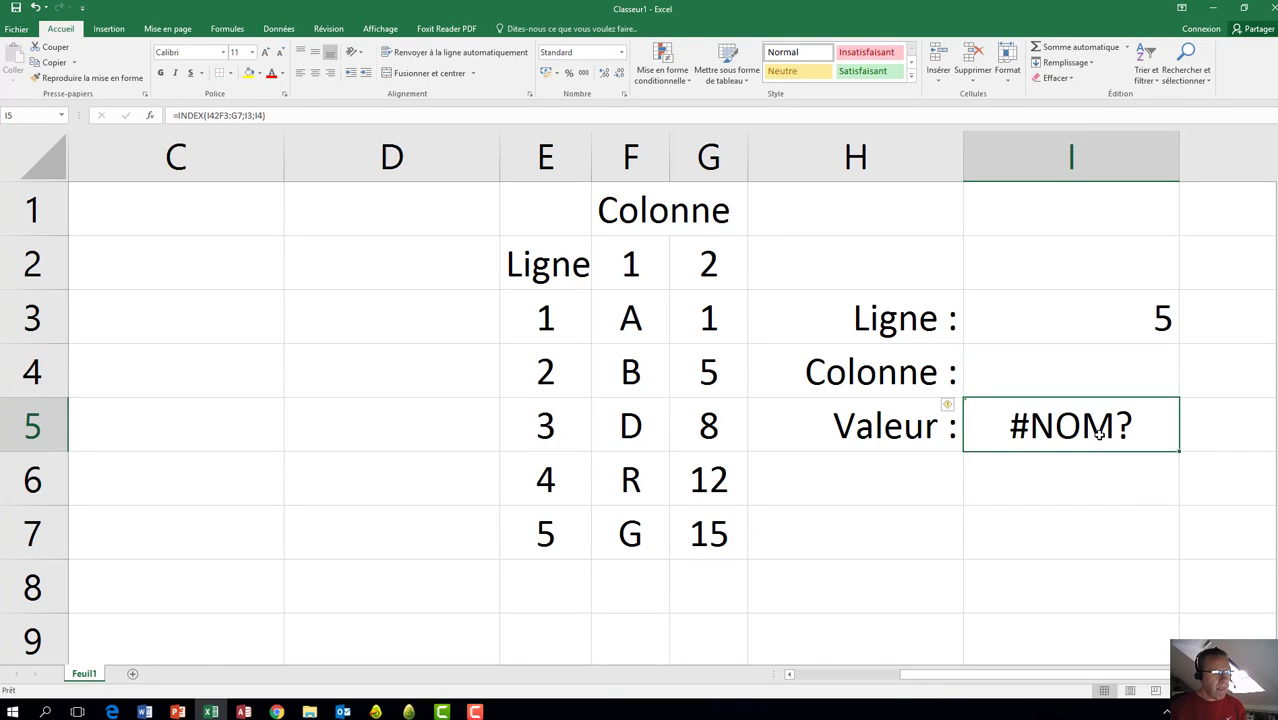
{"action": "double_click", "coordinate": [1098, 430]}
{"action": "left_click", "coordinate": [1119, 372]}
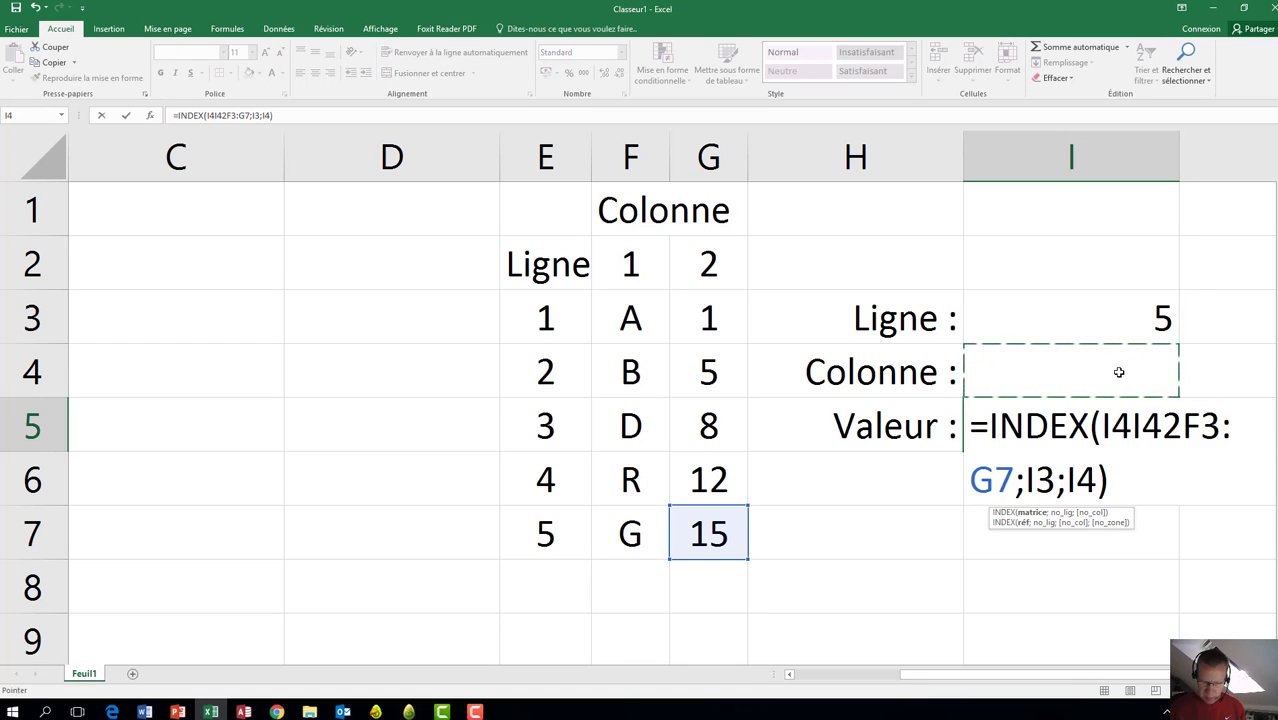
{"action": "key", "text": "Escape"}
Step: Try to delete the stray characters before F3 in the I5 formula, then abandon the edit
{"action": "double_click", "coordinate": [1134, 428]}
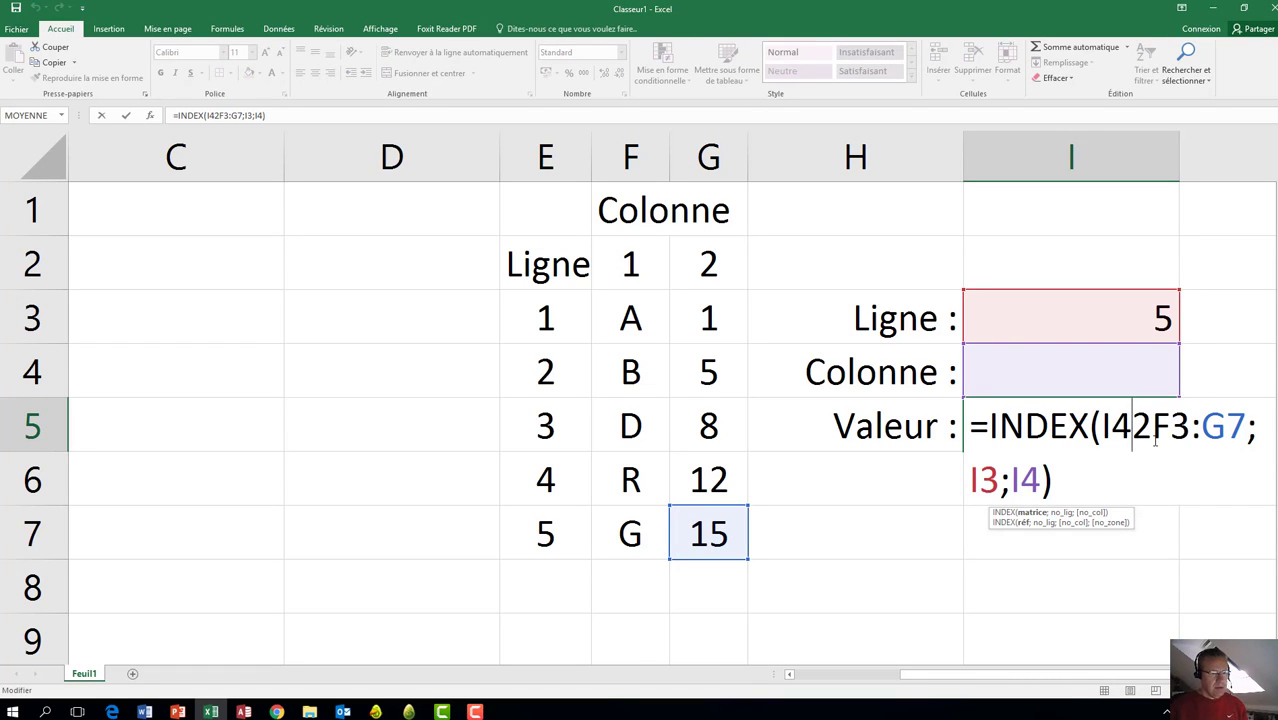
{"action": "key", "text": "BackSpace"}
{"action": "key", "text": "Delete"}
{"action": "key", "text": "BackSpace"}
{"action": "key", "text": "Escape"}
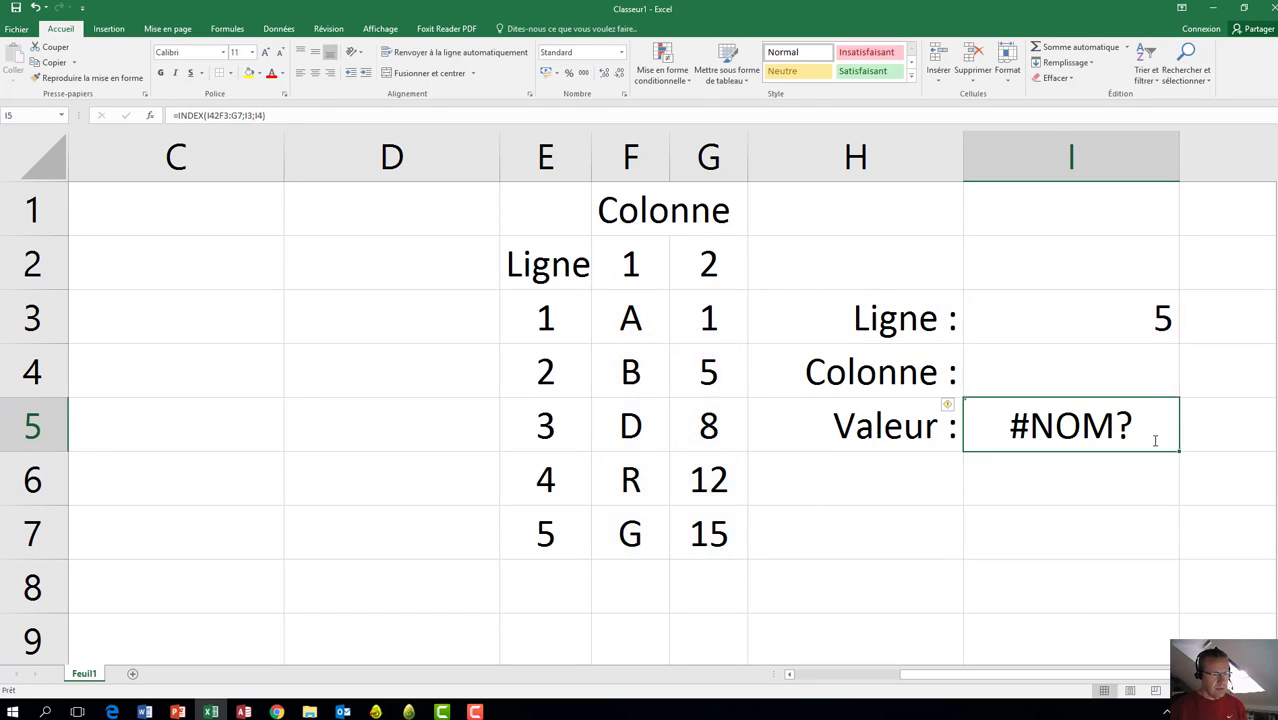
Step: Enter 2 in I4 and remove the stray I42 so =INDEX(F3:G7;I3;I4) returns 15
{"action": "left_click", "coordinate": [1139, 367]}
{"action": "type", "text": "2"}
{"action": "key", "text": "Return"}
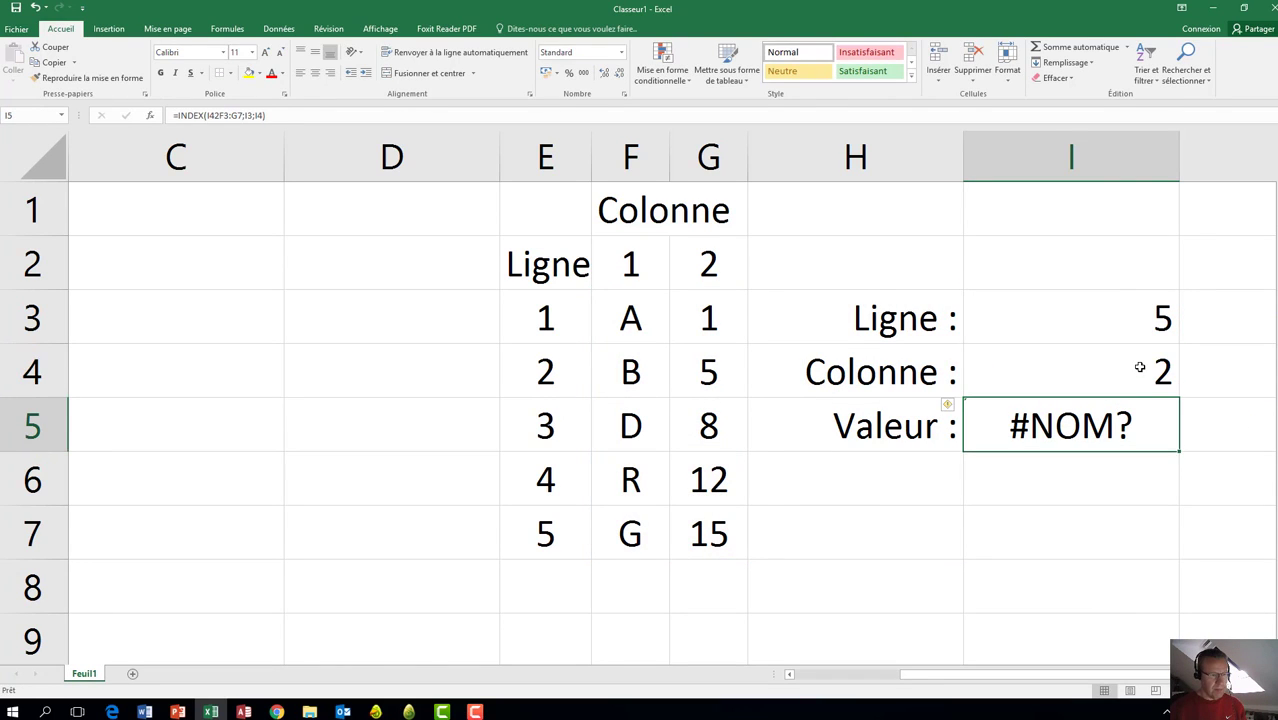
{"action": "double_click", "coordinate": [1115, 424]}
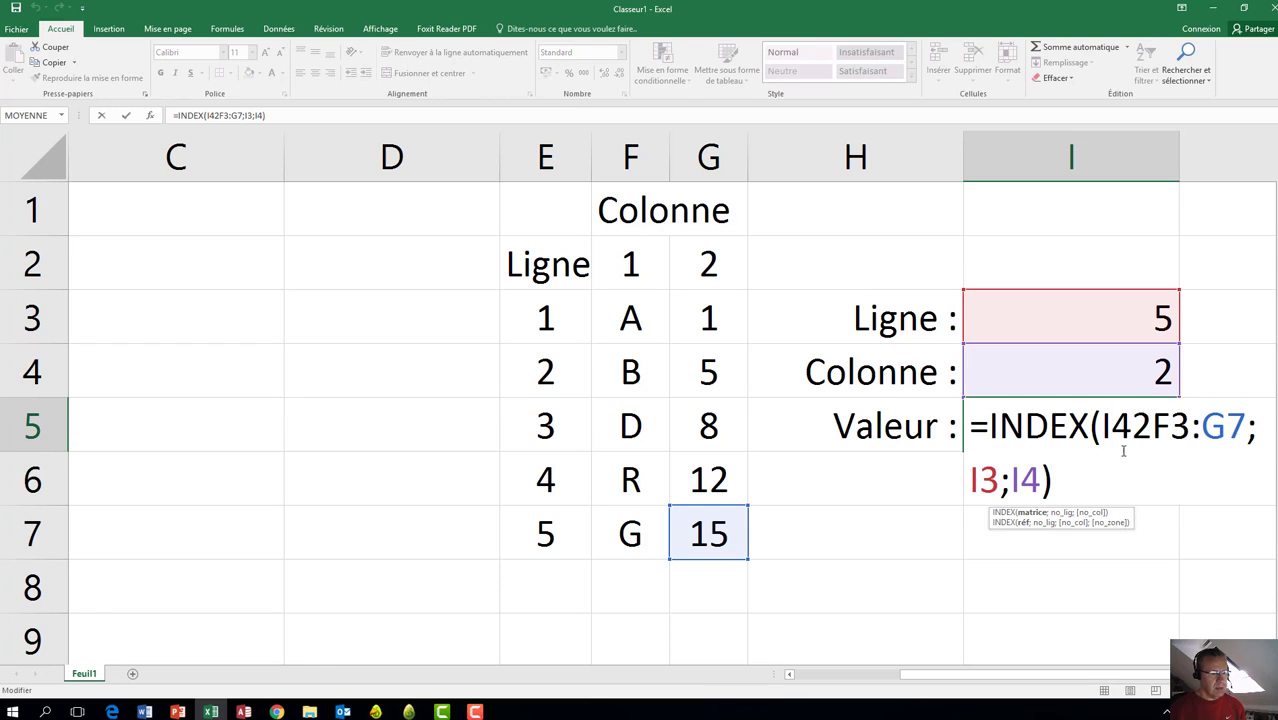
{"action": "left_click", "coordinate": [1153, 432]}
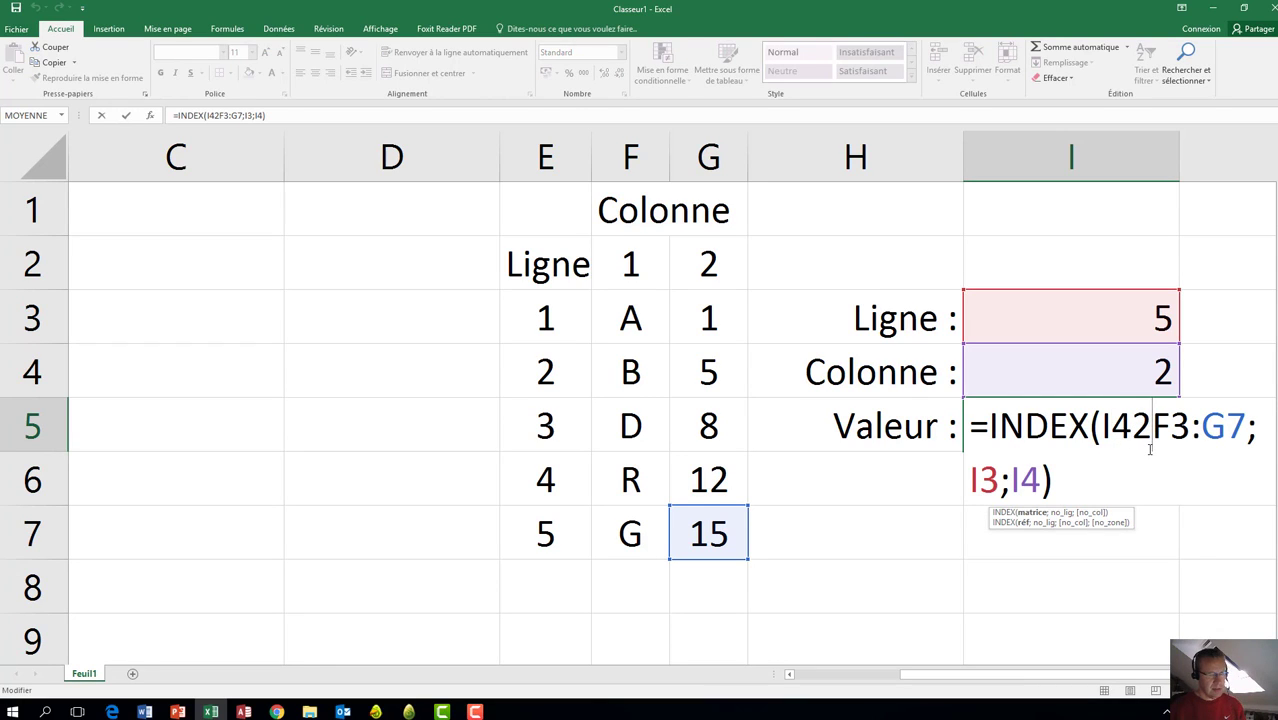
{"action": "key", "text": "BackSpace"}
{"action": "key", "text": "BackSpace"}
{"action": "key", "text": "BackSpace"}
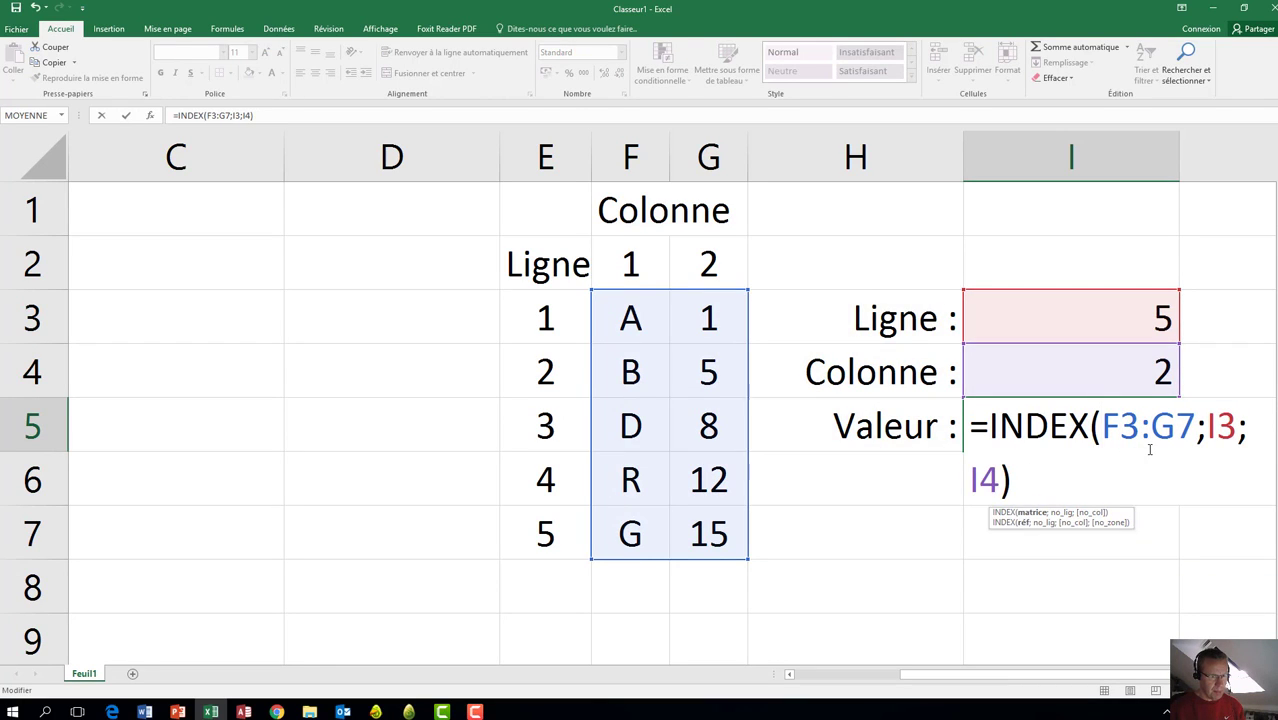
{"action": "key", "text": "Return"}
{"action": "left_click", "coordinate": [1150, 440]}
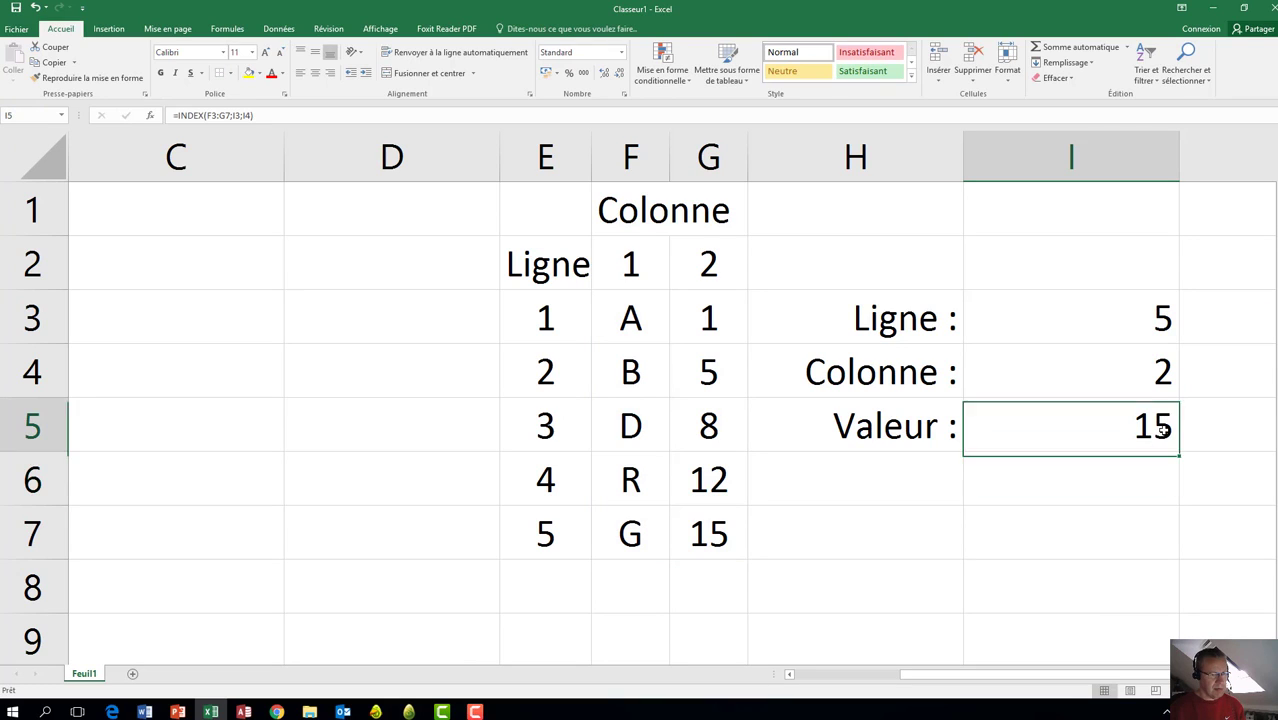
{"action": "double_click", "coordinate": [1150, 440]}
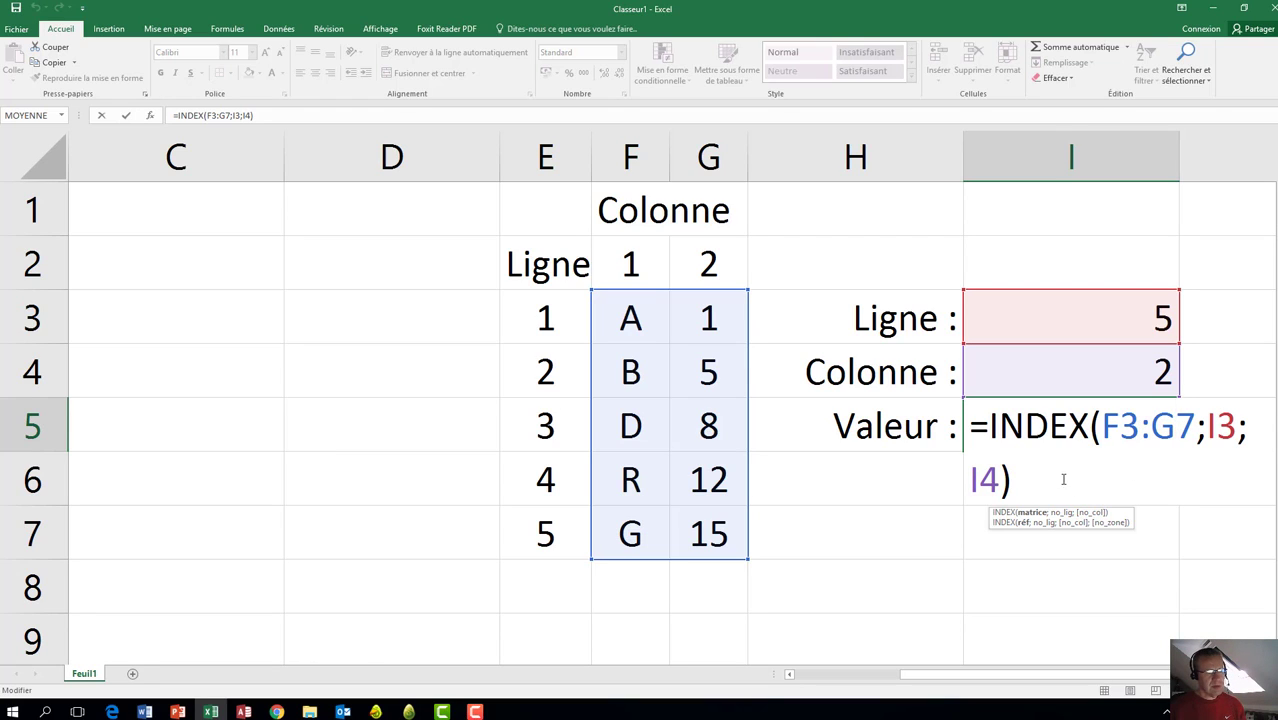
{"action": "key", "text": "ctrl+Return"}
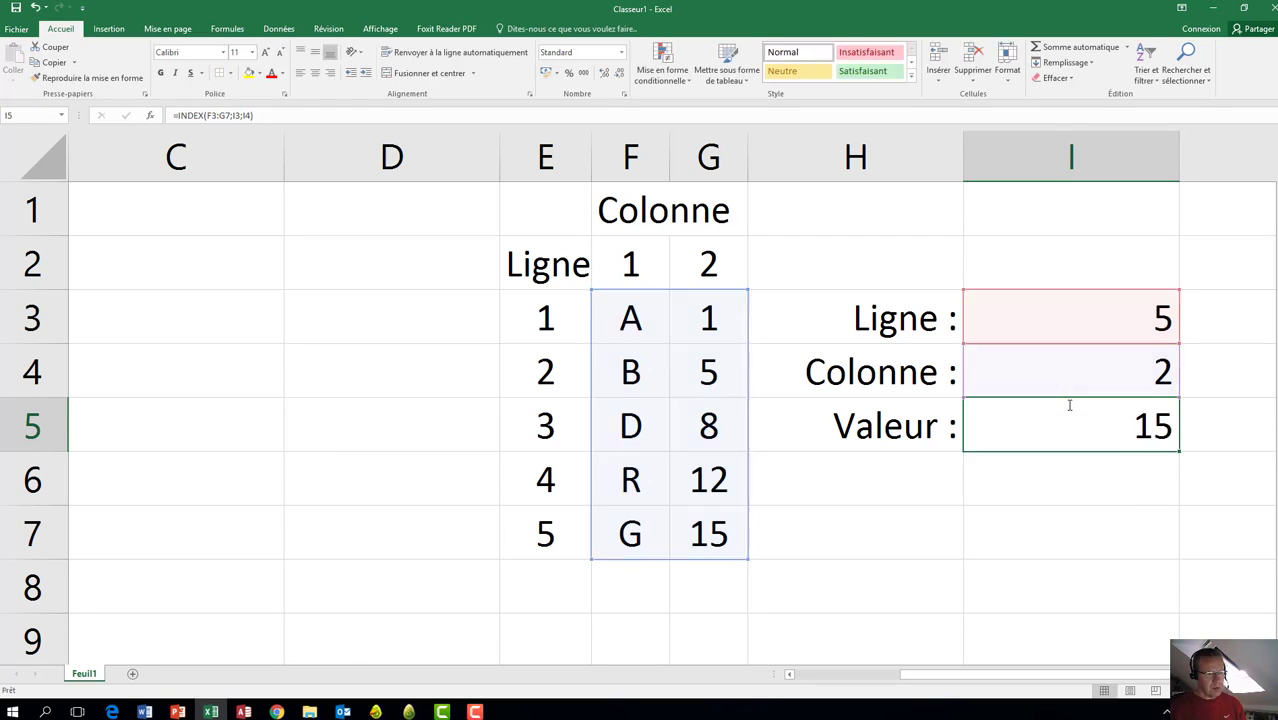